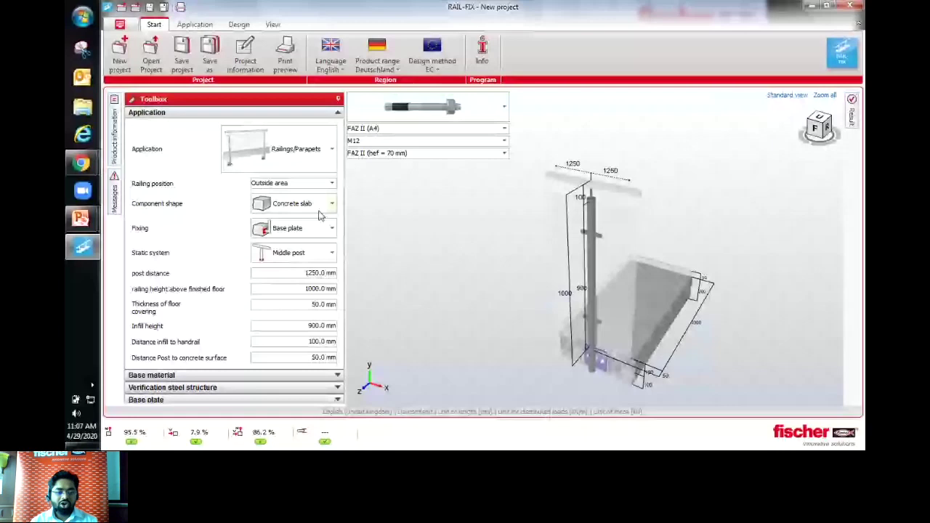
Step: Choose Railings/Parapets as the application and keep the railing position at Outside area
{"action": "left_click", "coordinate": [290, 149]}
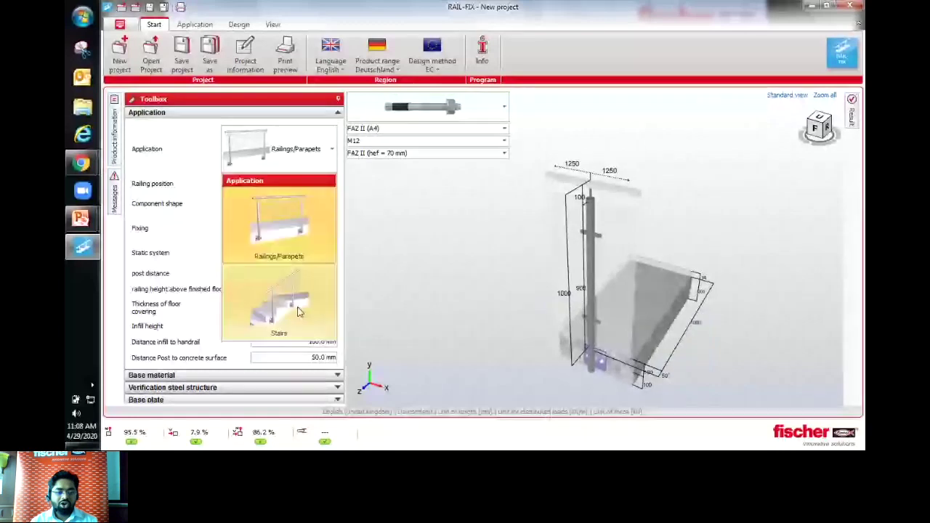
{"action": "left_click", "coordinate": [288, 222]}
{"action": "left_click", "coordinate": [310, 185]}
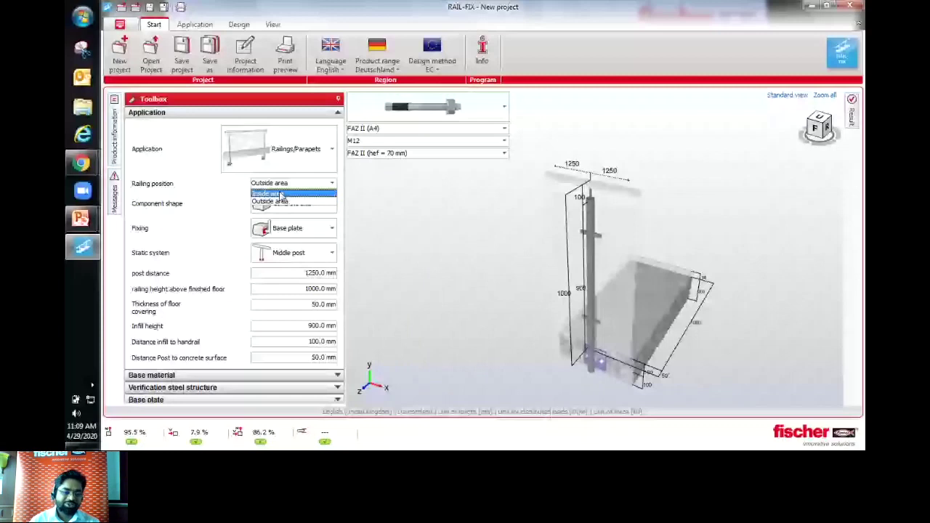
{"action": "left_click", "coordinate": [289, 186]}
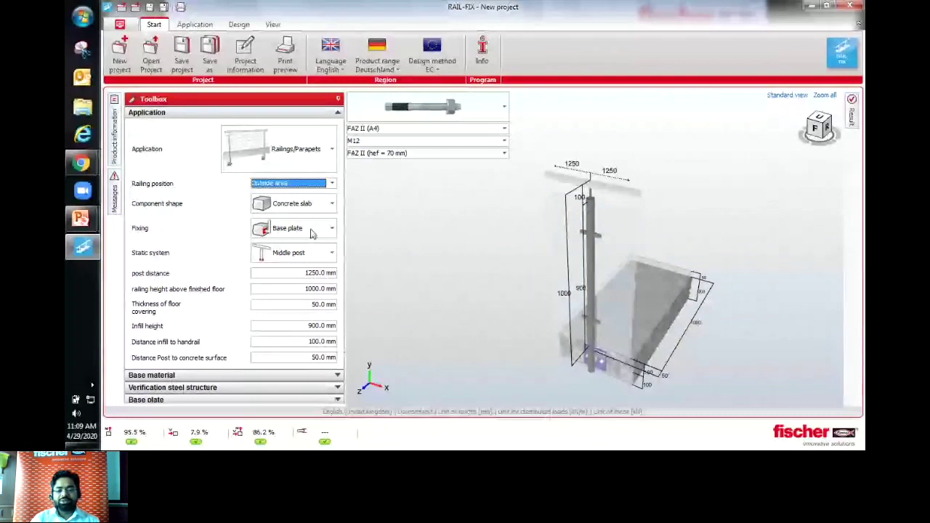
Step: Try Slab with upstand as the component shape and switch back to Concrete slab
{"action": "left_click", "coordinate": [328, 205]}
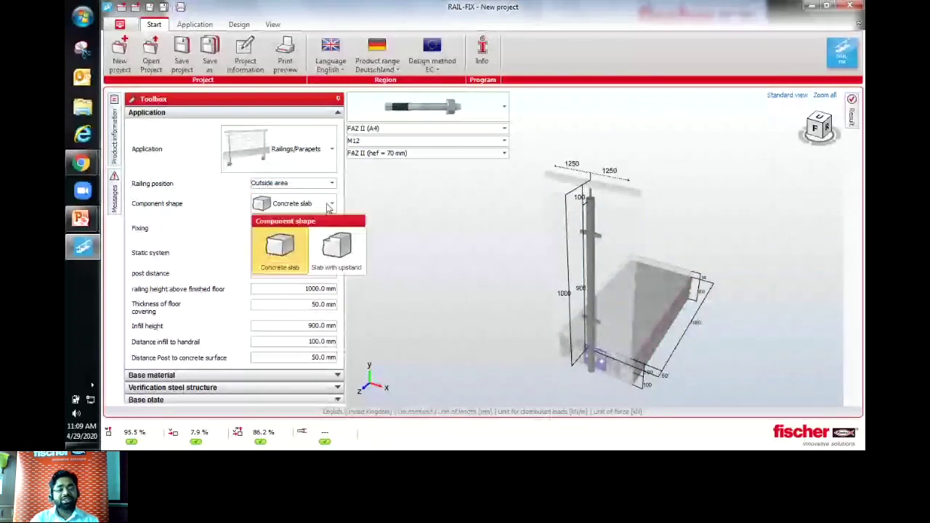
{"action": "left_click", "coordinate": [347, 256]}
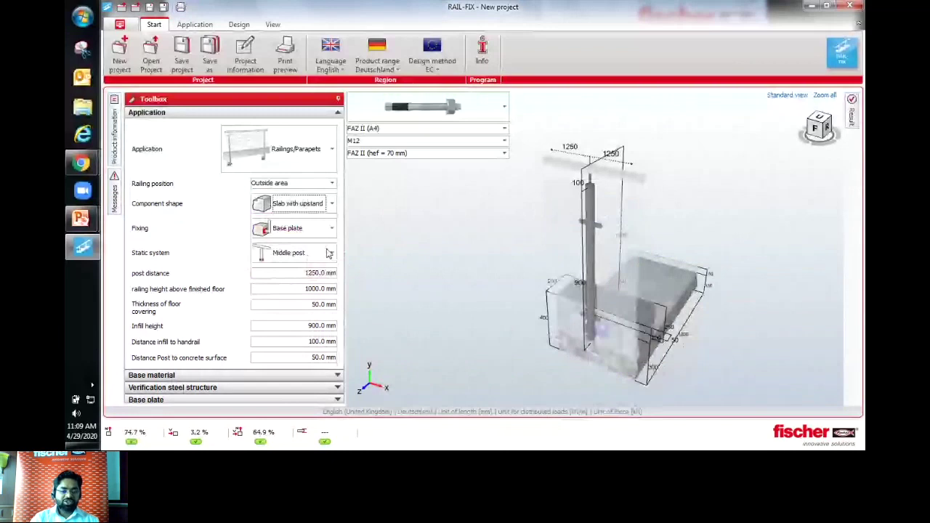
{"action": "left_click", "coordinate": [328, 203]}
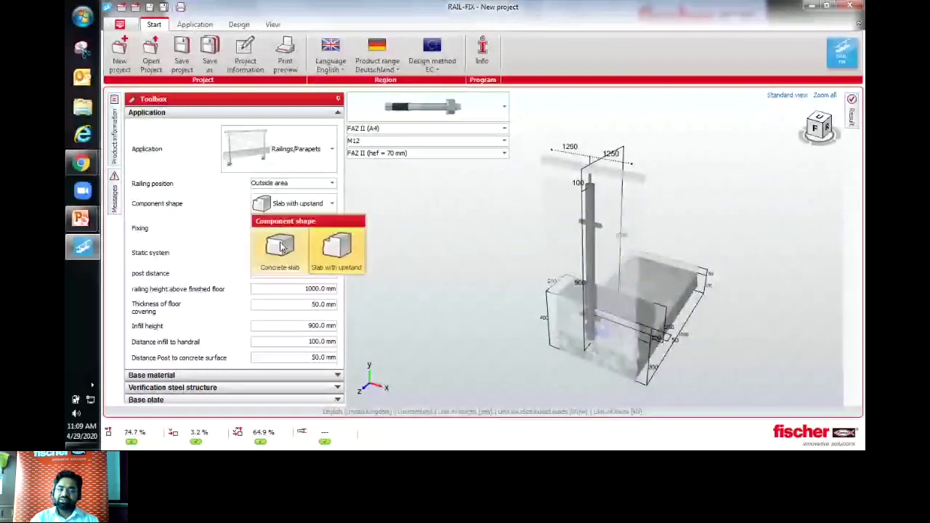
{"action": "left_click", "coordinate": [280, 248]}
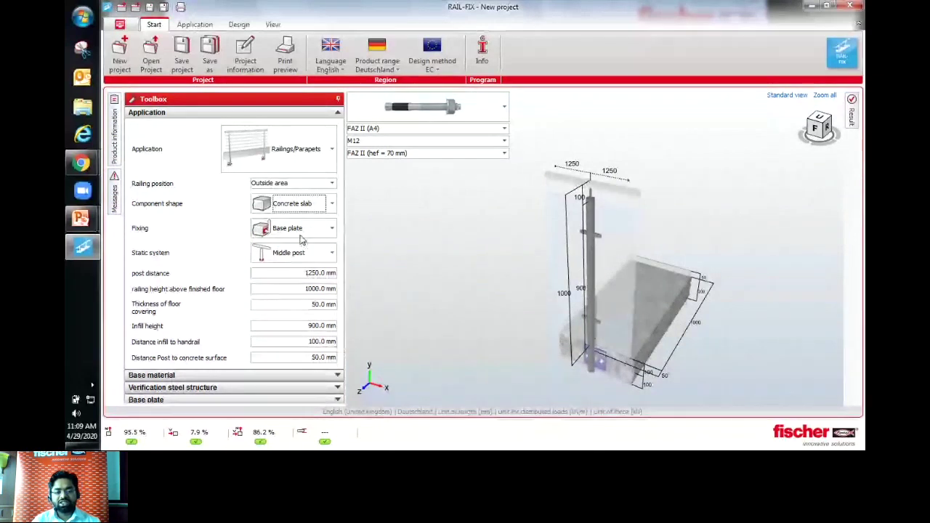
Step: Set the fixing to a base plate on top of the slab and keep Middle post as the static system
{"action": "left_click", "coordinate": [305, 230]}
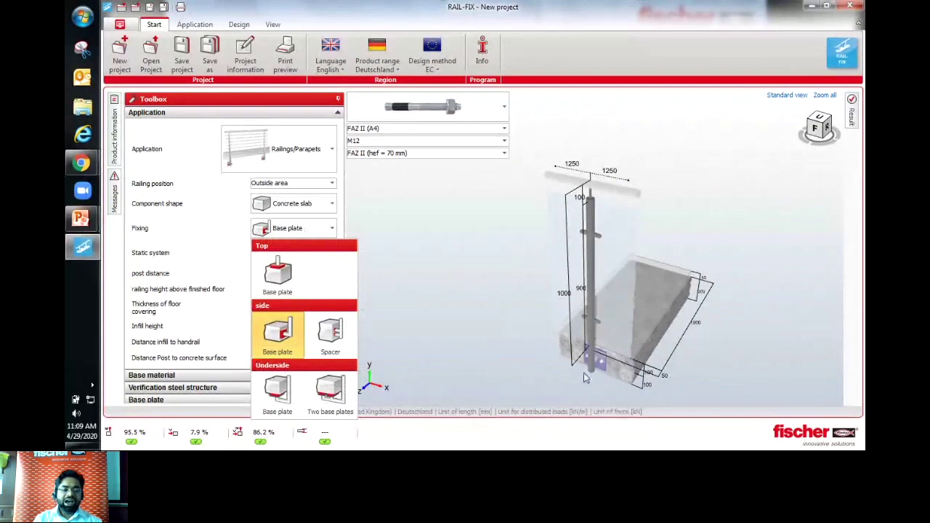
{"action": "left_click", "coordinate": [285, 289]}
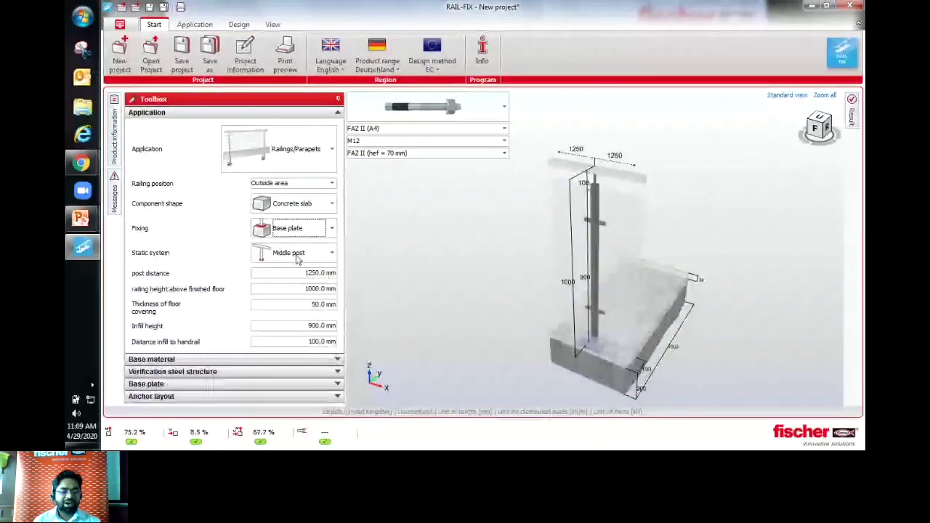
{"action": "left_click", "coordinate": [298, 260]}
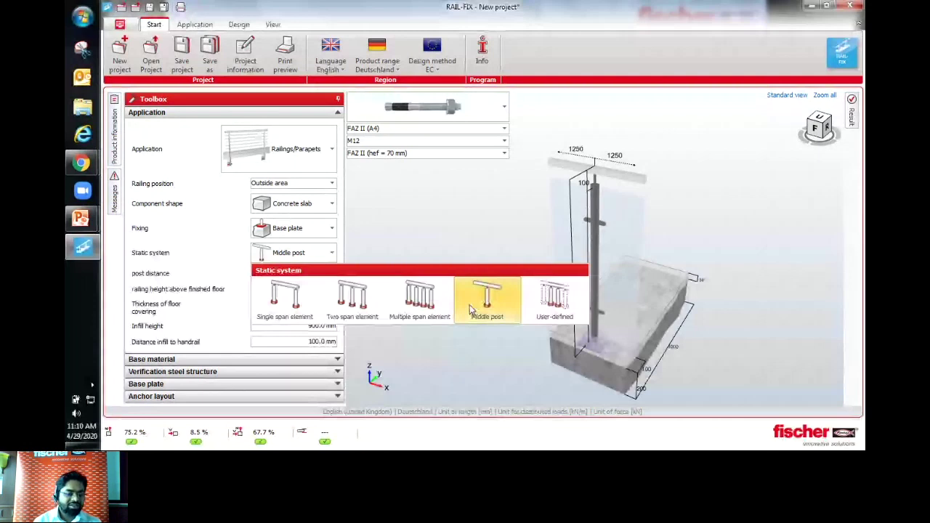
{"action": "left_click", "coordinate": [470, 305]}
Step: Set the railing dimensions to 1000 mm post distance, 1100 mm height above finished floor and 1000 mm infill height
{"action": "type", "text": "1000"}
{"action": "key", "text": "Tab"}
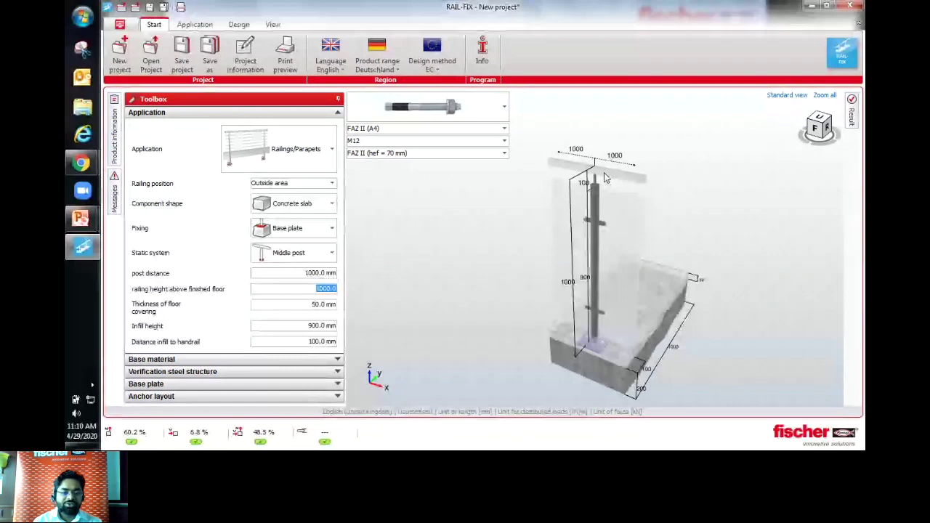
{"action": "left_click", "coordinate": [569, 283]}
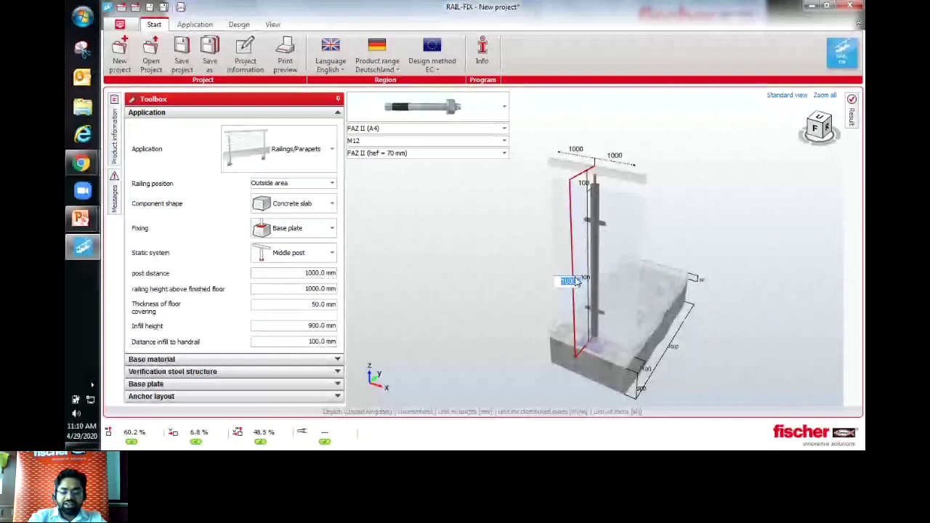
{"action": "type", "text": "1100"}
{"action": "key", "text": "Return"}
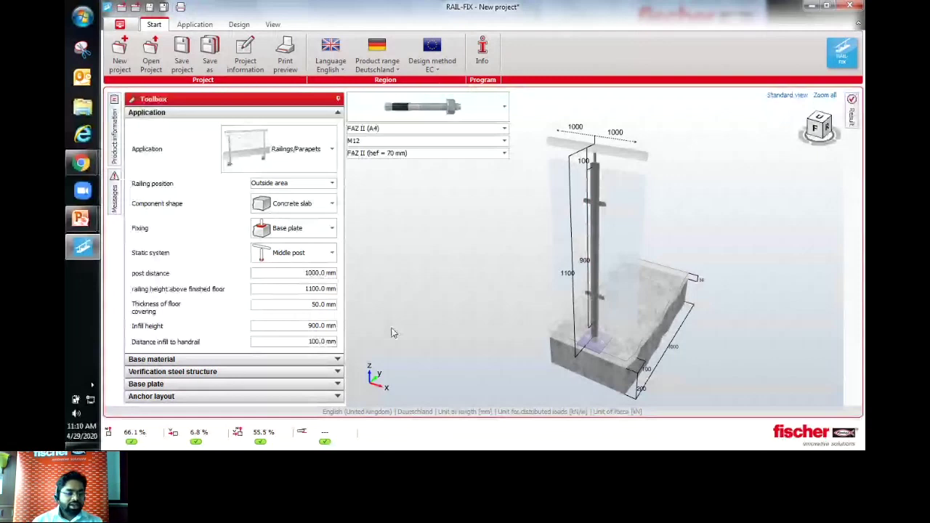
{"action": "type", "text": "1000"}
{"action": "key", "text": "Return"}
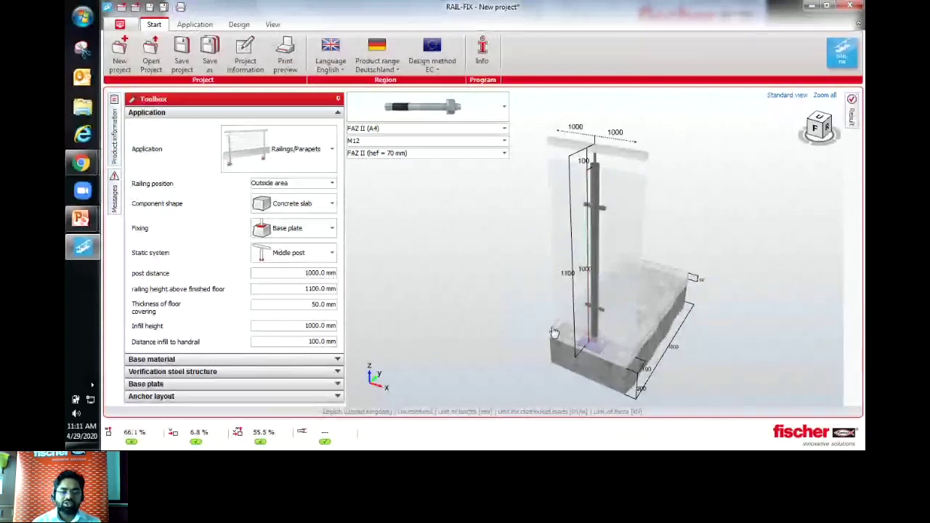
Step: Review the base material options for concrete condition, grade and surface reinforcement, and the steel structure verification setting
{"action": "left_click", "coordinate": [196, 112]}
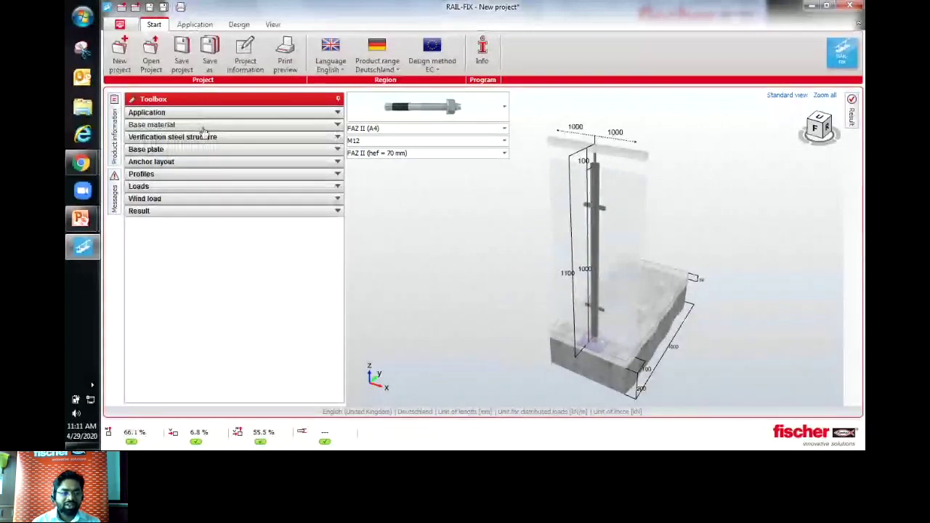
{"action": "left_click", "coordinate": [204, 127]}
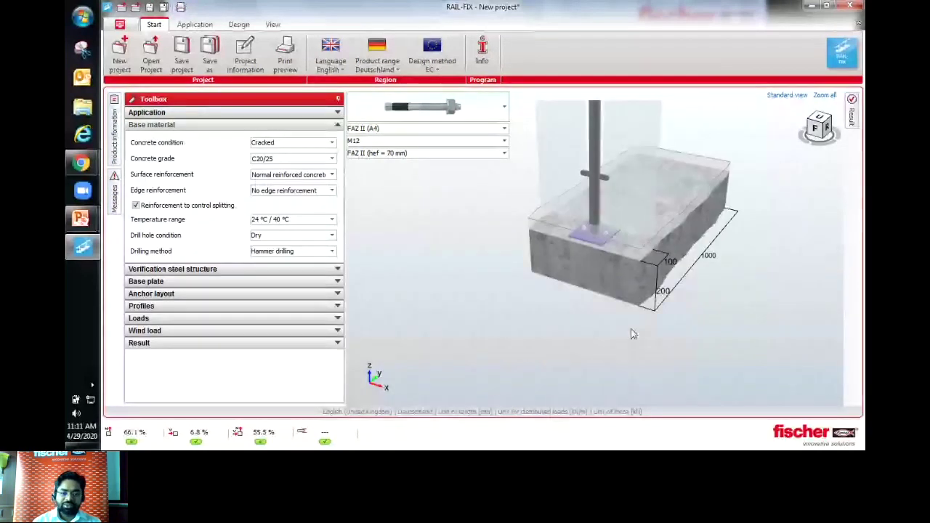
{"action": "mouse_move", "coordinate": [288, 145]}
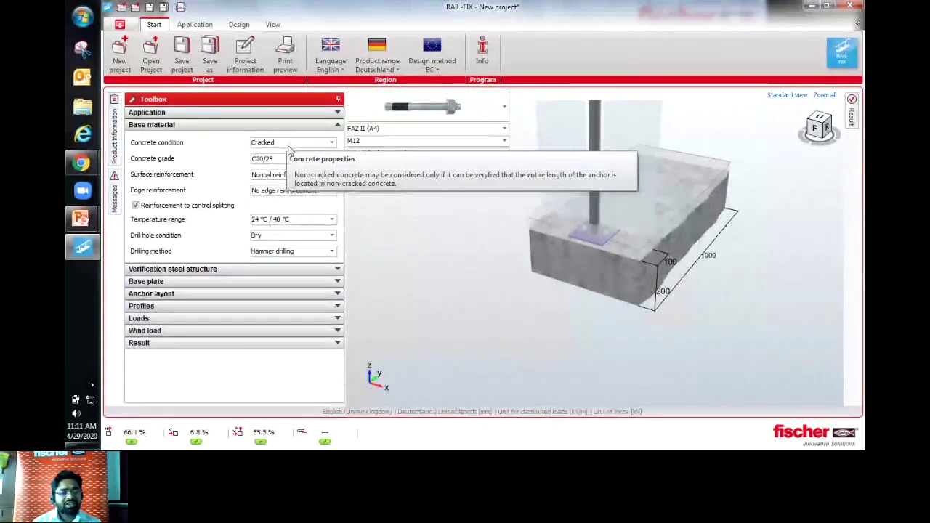
{"action": "left_click", "coordinate": [289, 143]}
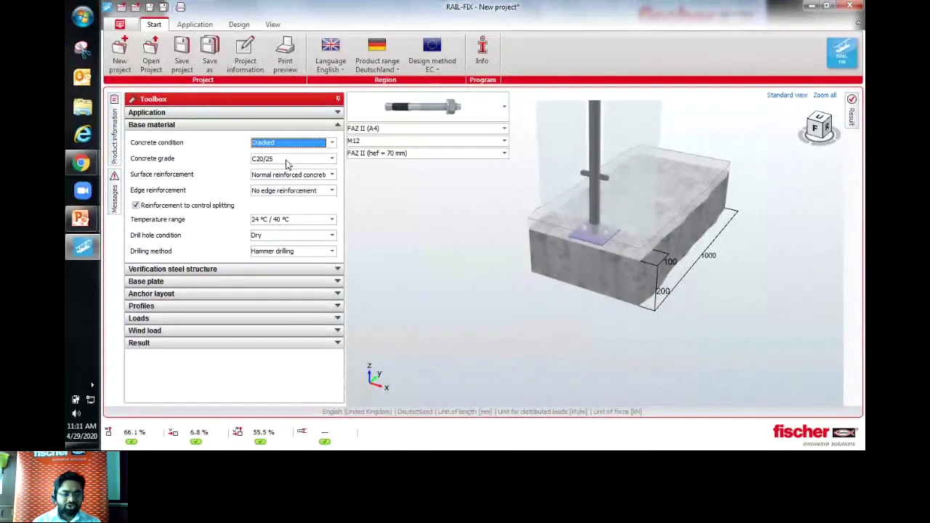
{"action": "left_click", "coordinate": [287, 159]}
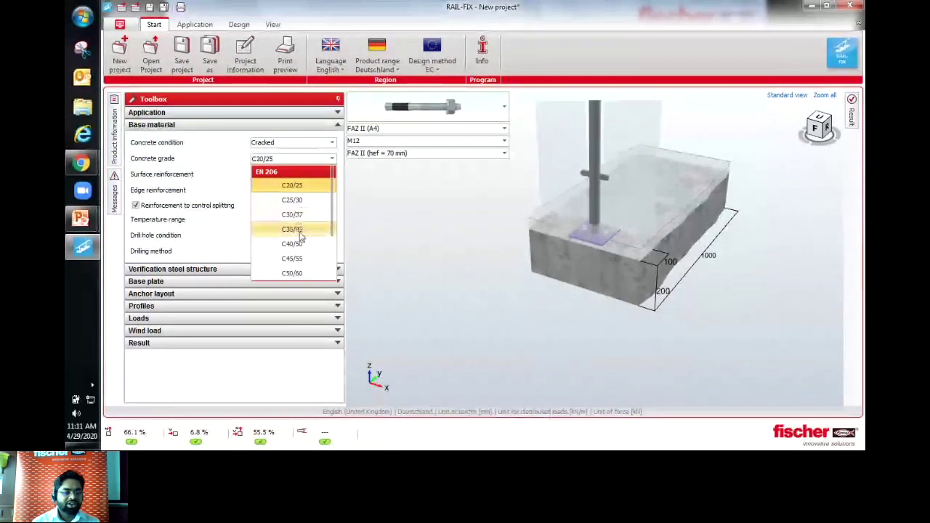
{"action": "left_click", "coordinate": [230, 161]}
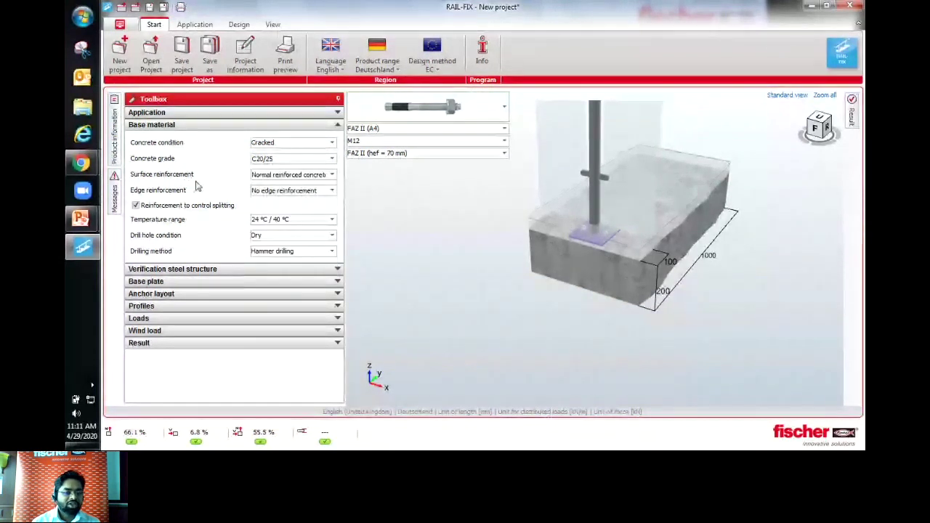
{"action": "left_click", "coordinate": [289, 176]}
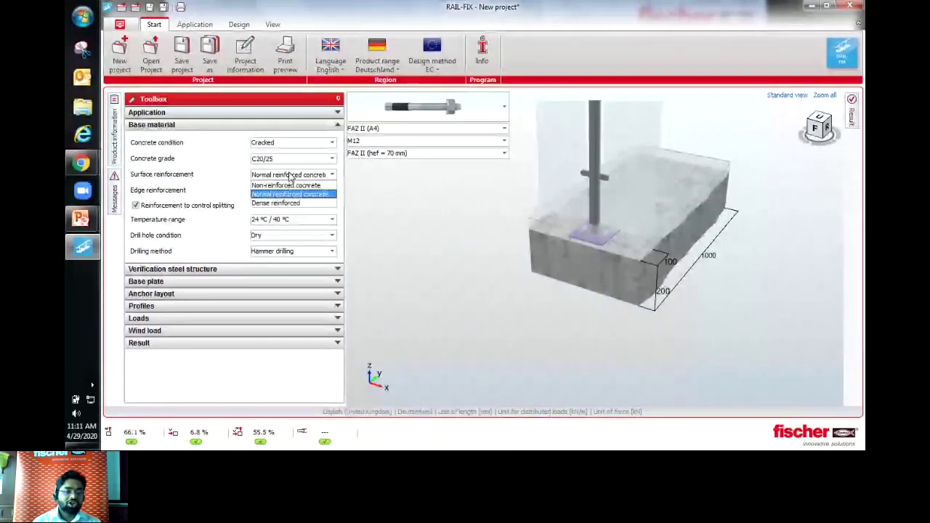
{"action": "left_click", "coordinate": [290, 175]}
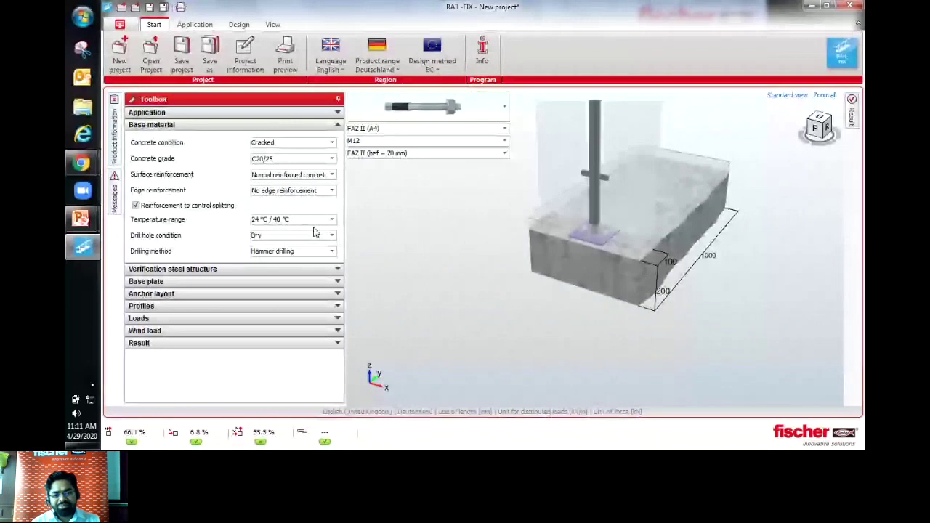
{"action": "left_click", "coordinate": [231, 270]}
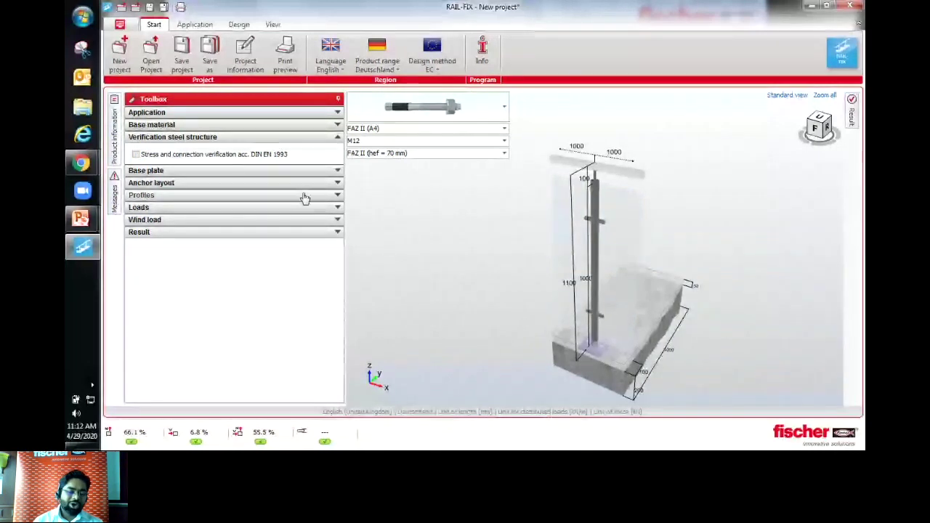
{"action": "left_click", "coordinate": [222, 140]}
Step: Open the base plate settings and choose Rectangle as the plate shape
{"action": "left_click", "coordinate": [224, 149]}
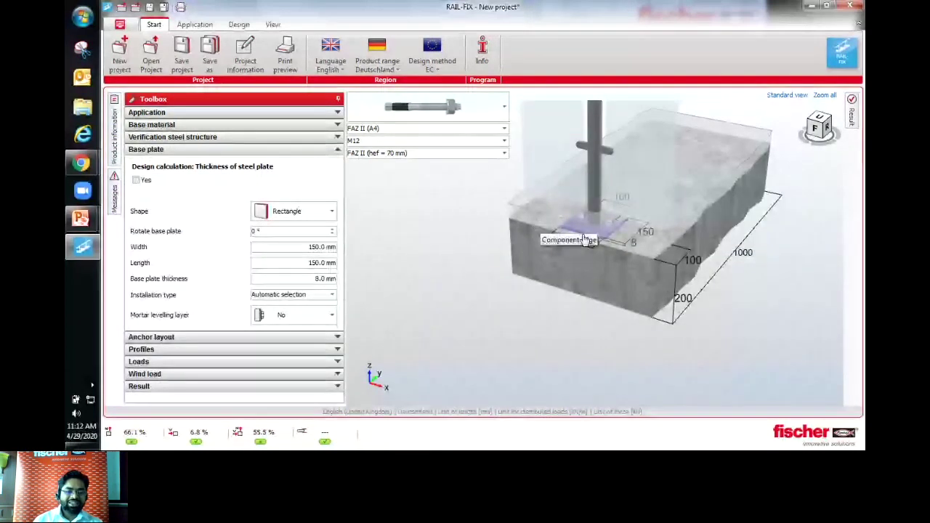
{"action": "left_click", "coordinate": [298, 212]}
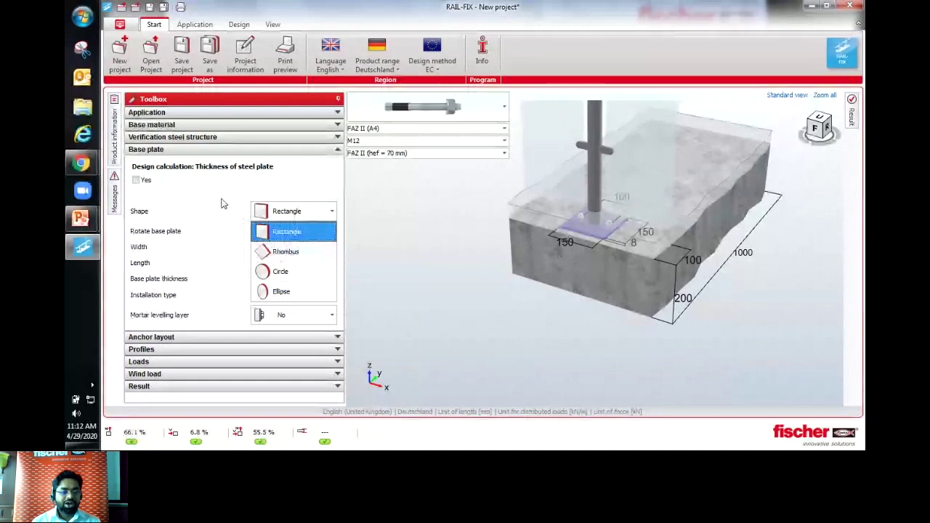
{"action": "left_click", "coordinate": [282, 233]}
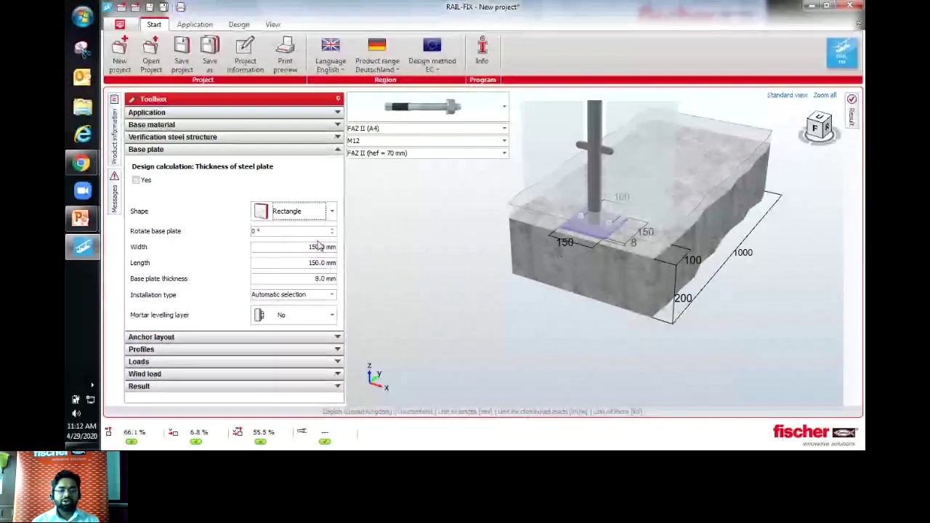
Step: Enable the design calculation for the steel plate thickness, with the FEM calculation included in the report
{"action": "left_click", "coordinate": [136, 179]}
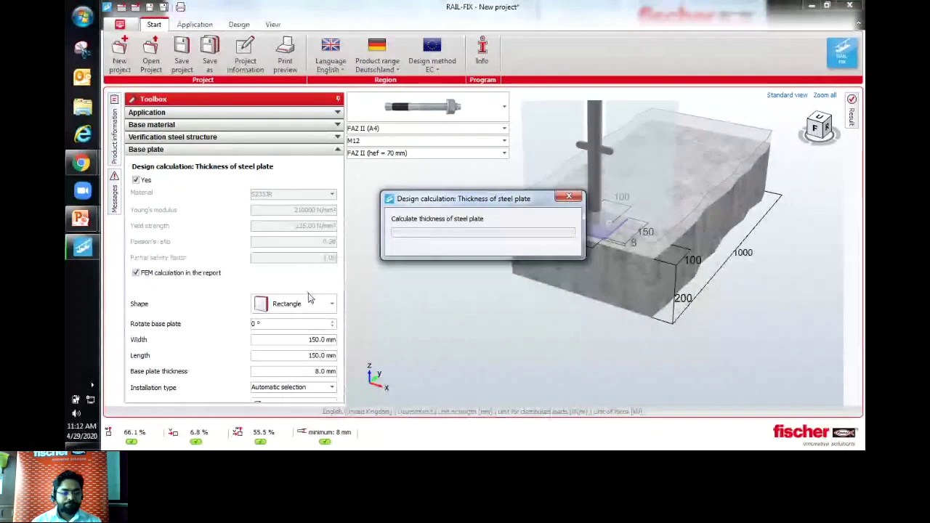
{"action": "scroll", "coordinate": [230, 313], "scroll_direction": "down", "scroll_amount": 1}
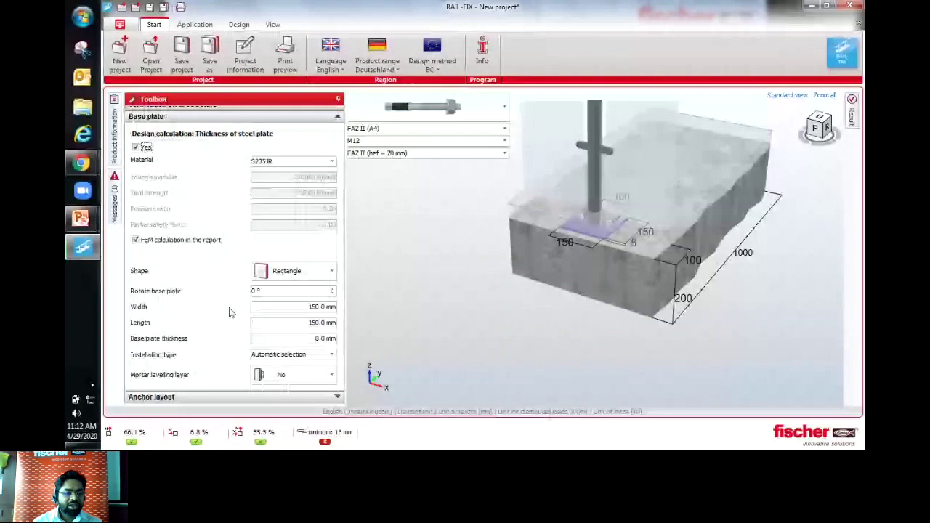
{"action": "scroll", "coordinate": [230, 312], "scroll_direction": "down", "scroll_amount": 1}
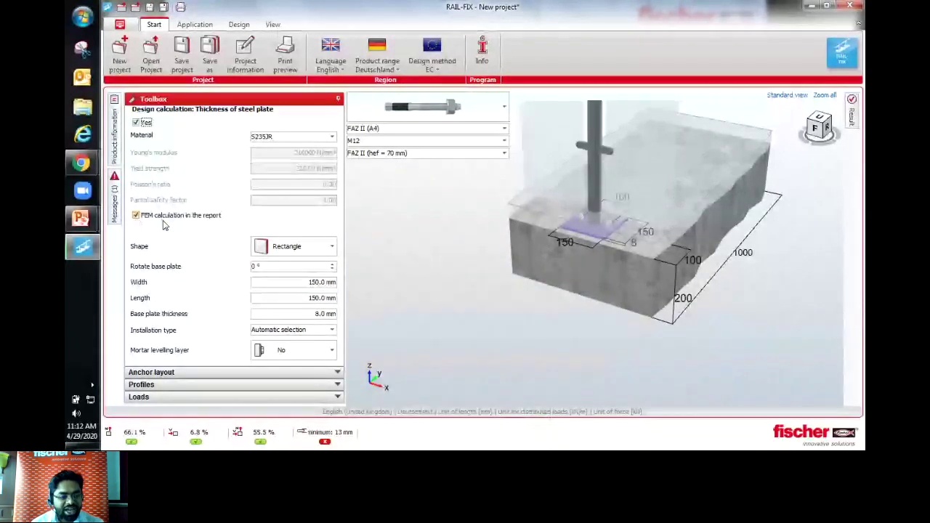
{"action": "left_click", "coordinate": [135, 123]}
{"action": "left_click", "coordinate": [136, 122]}
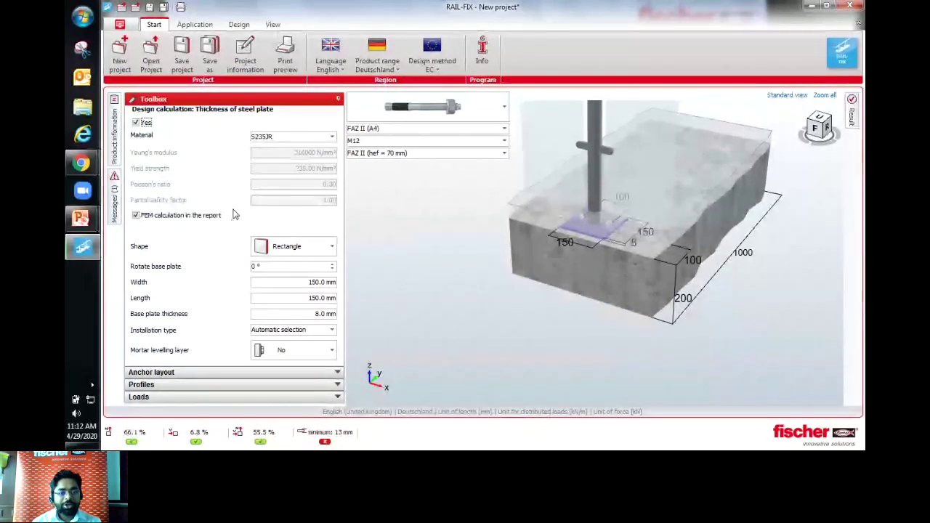
{"action": "left_click", "coordinate": [135, 215]}
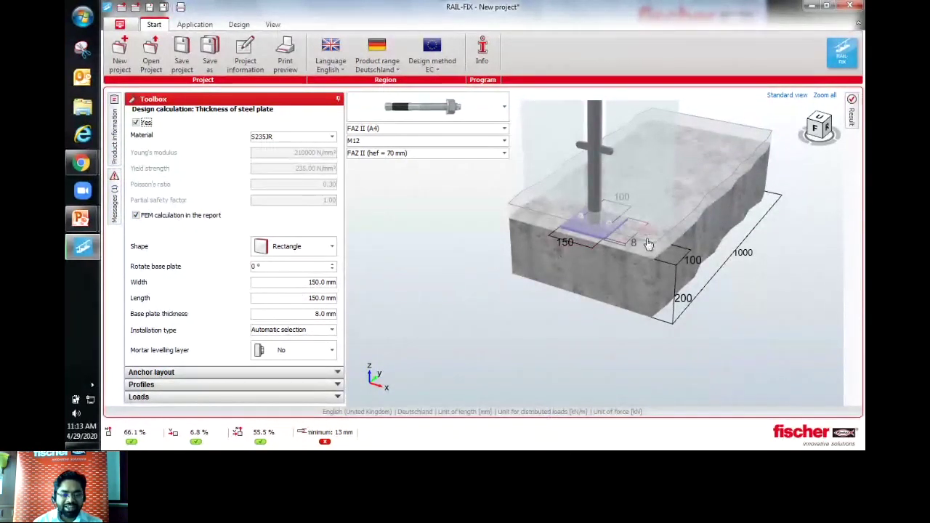
Step: Set the base plate thickness to 13 mm
{"action": "left_click", "coordinate": [311, 282]}
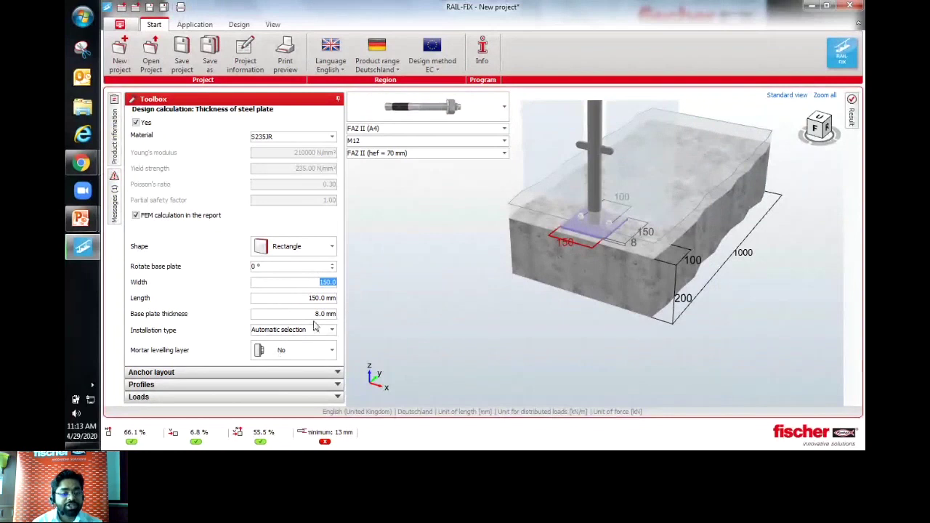
{"action": "left_click", "coordinate": [307, 315]}
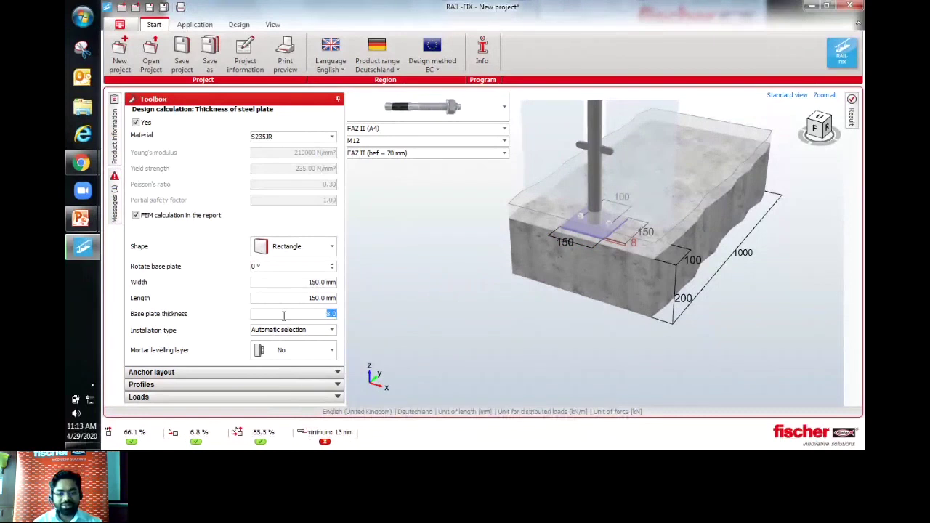
{"action": "type", "text": "13"}
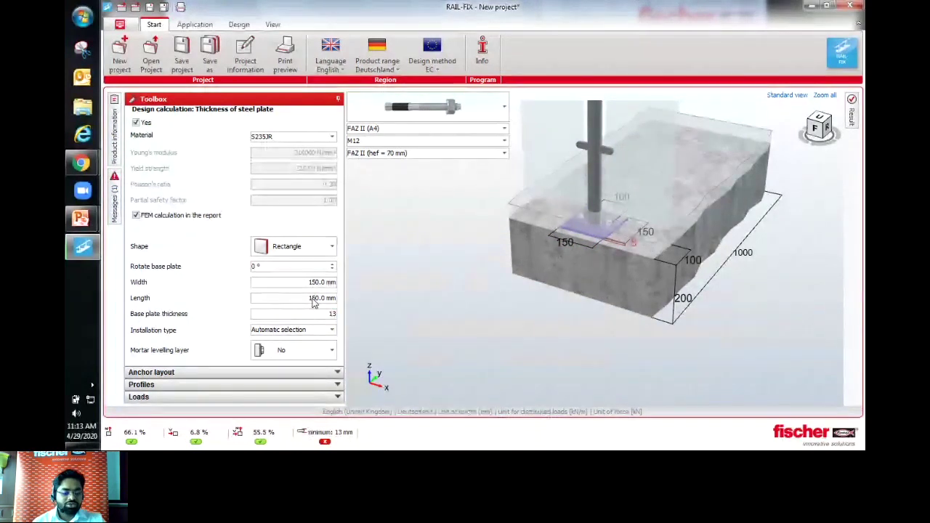
{"action": "key", "text": "Tab"}
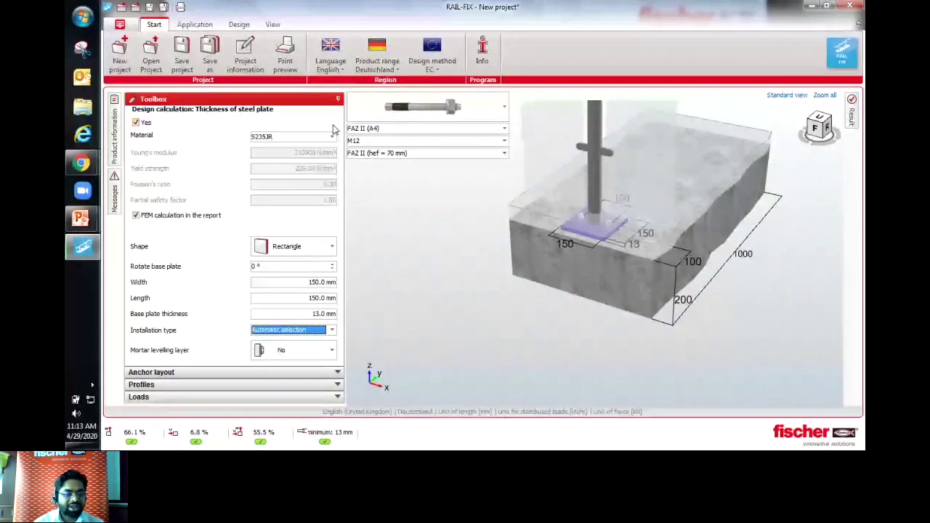
Step: Set the anchor layout of the base plate to 4 Anchor
{"action": "left_click", "coordinate": [269, 372]}
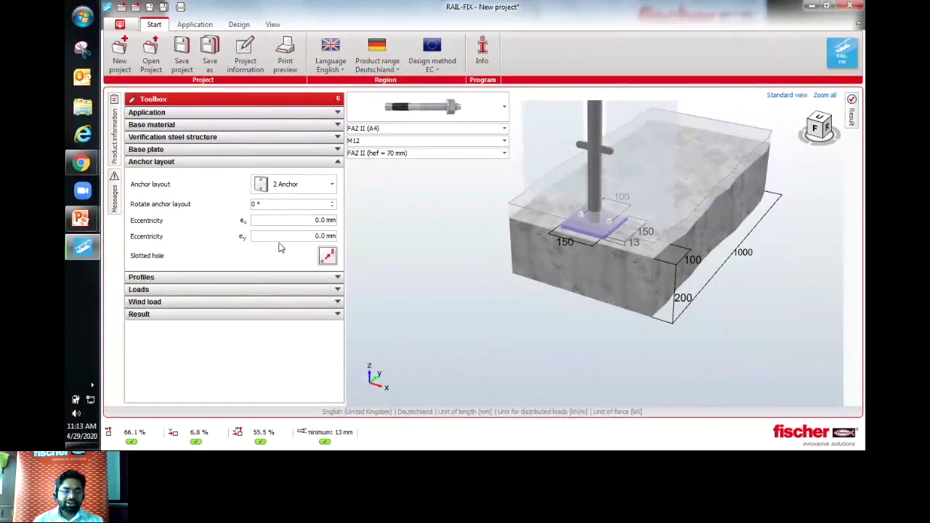
{"action": "left_click", "coordinate": [284, 187]}
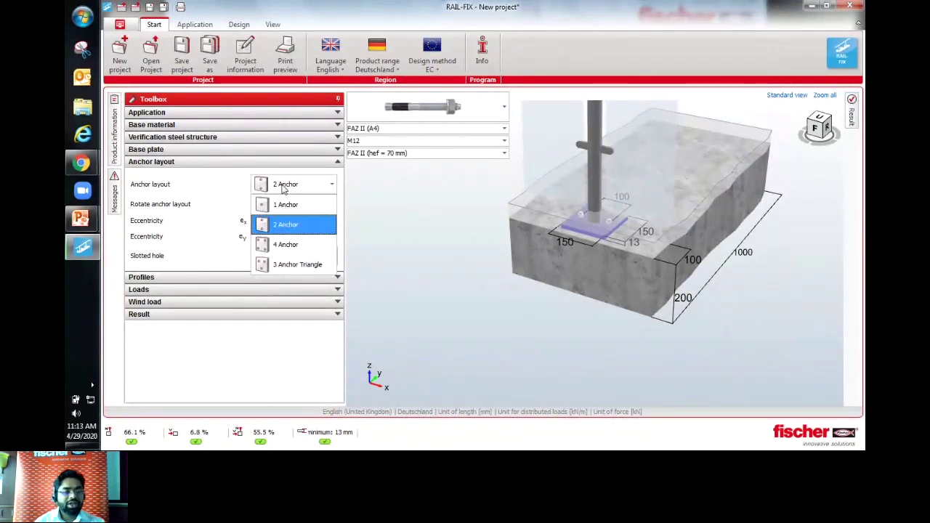
{"action": "left_click", "coordinate": [294, 245]}
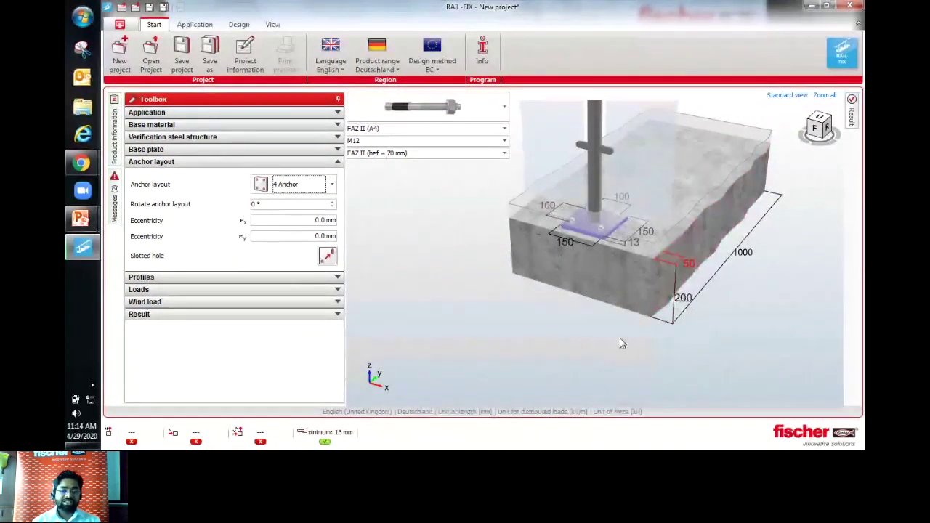
Step: Set the edge distance of the anchors on the concrete slab to 100 mm
{"action": "mouse_move", "coordinate": [688, 270]}
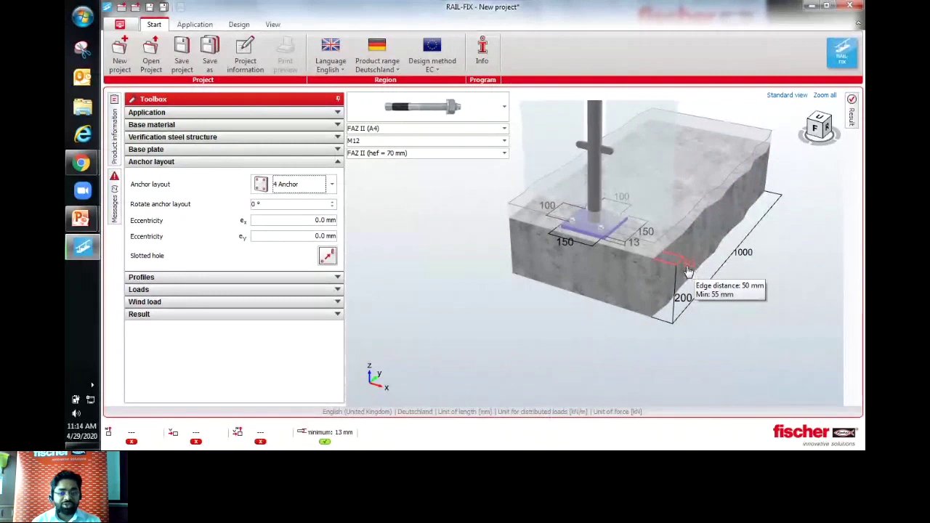
{"action": "left_click", "coordinate": [688, 271]}
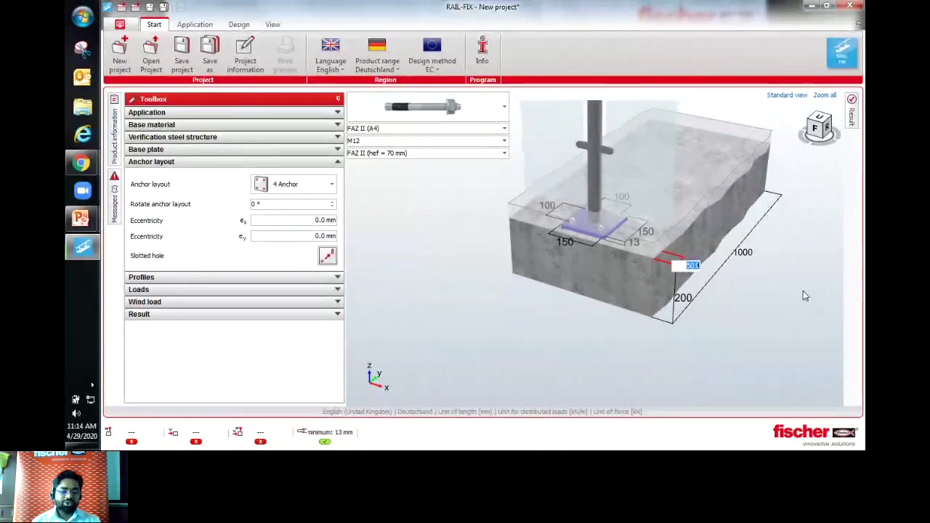
{"action": "type", "text": "100"}
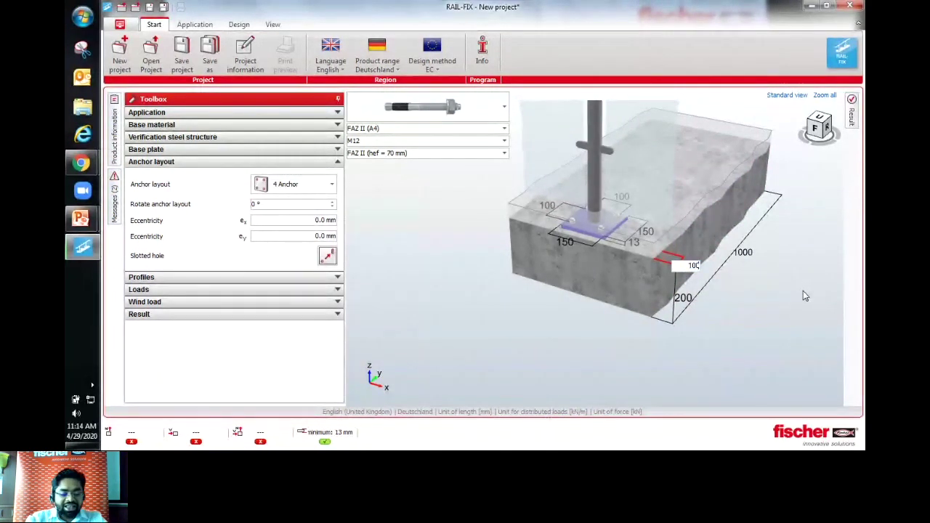
{"action": "key", "text": "Return"}
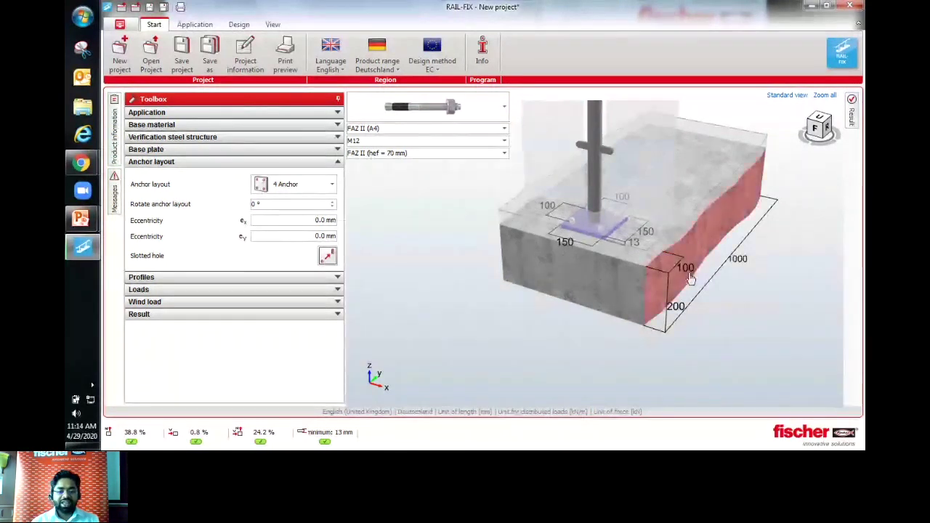
Step: Check the post profile settings, and set the inward and outward rail loads at handrail height to 0.25 kN/m each
{"action": "left_click", "coordinate": [256, 278]}
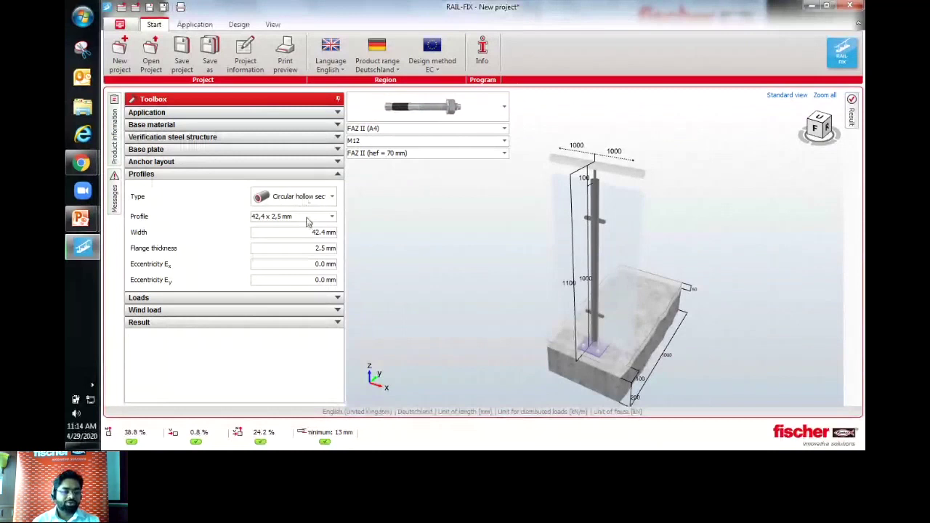
{"action": "left_click", "coordinate": [283, 298]}
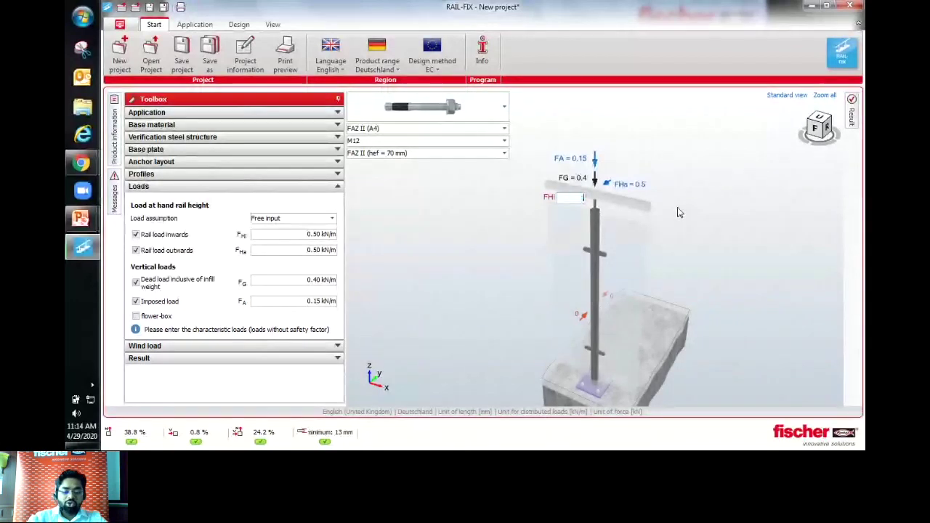
{"action": "key", "text": "Return"}
{"action": "left_click", "coordinate": [643, 183]}
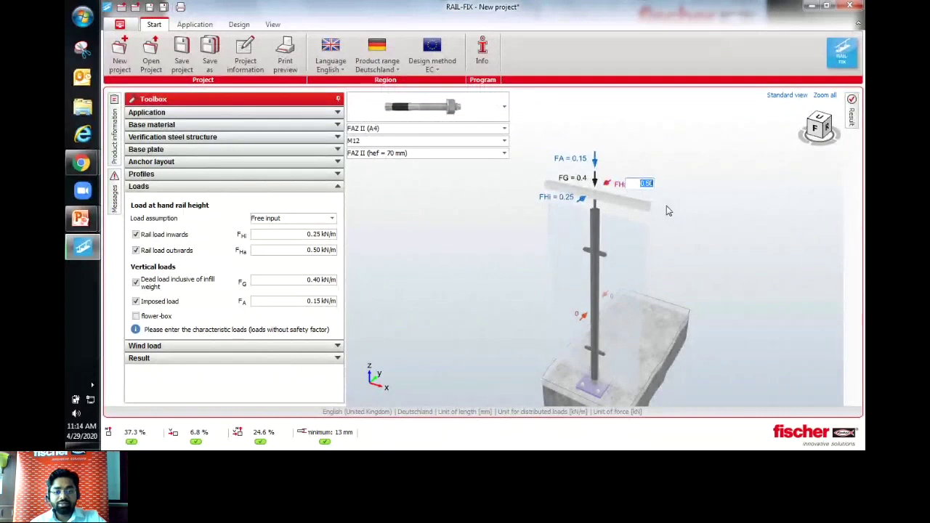
{"action": "type", "text": ".25"}
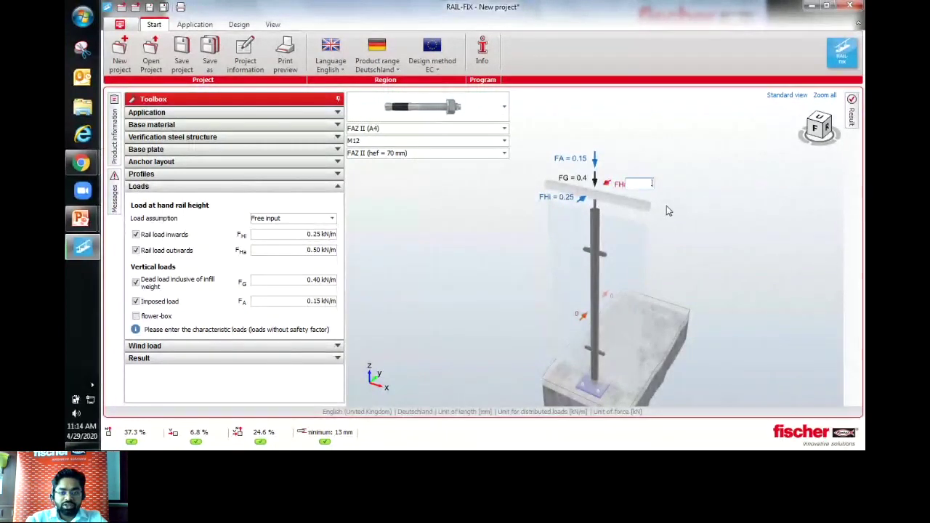
{"action": "key", "text": "Return"}
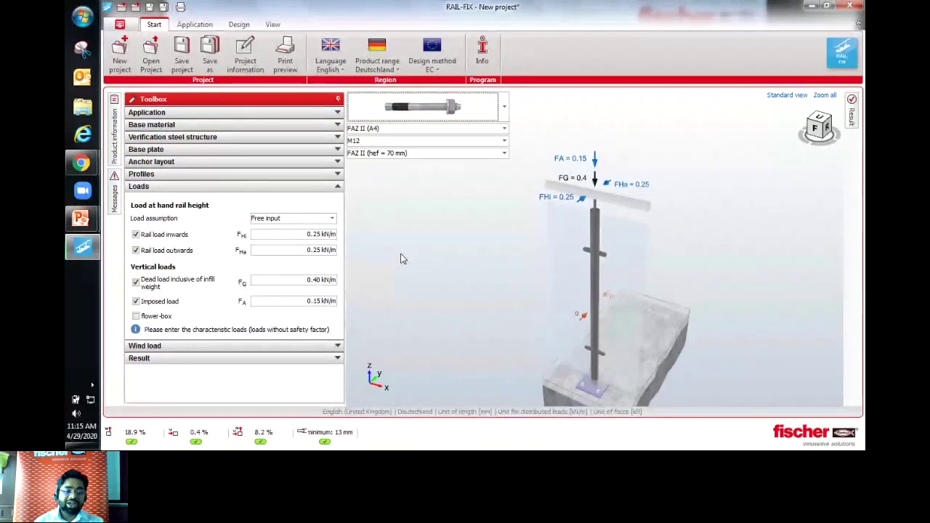
Step: Set both vertical loads, the dead load inclusive of infill weight and the imposed load, to 0.20 kN/m
{"action": "left_click", "coordinate": [579, 180]}
{"action": "key", "text": "BackSpace"}
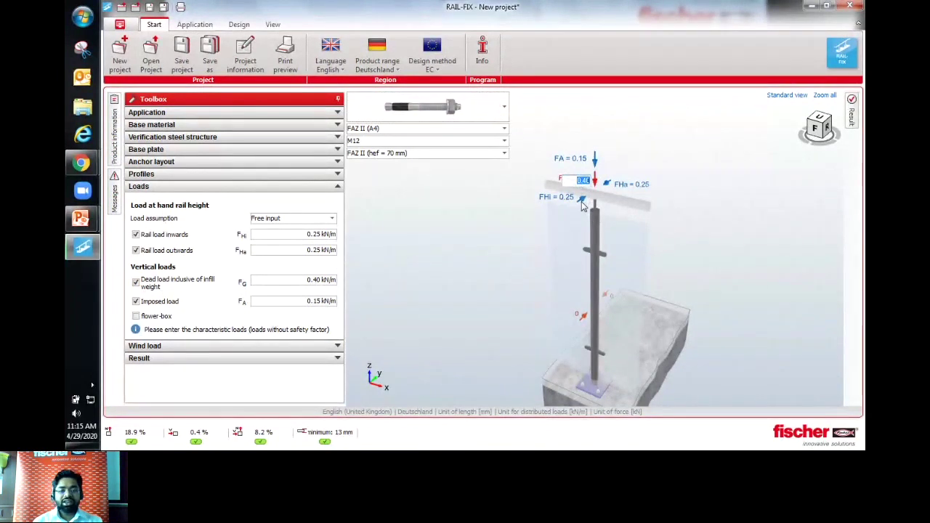
{"action": "type", "text": "0.2"}
{"action": "key", "text": "Return"}
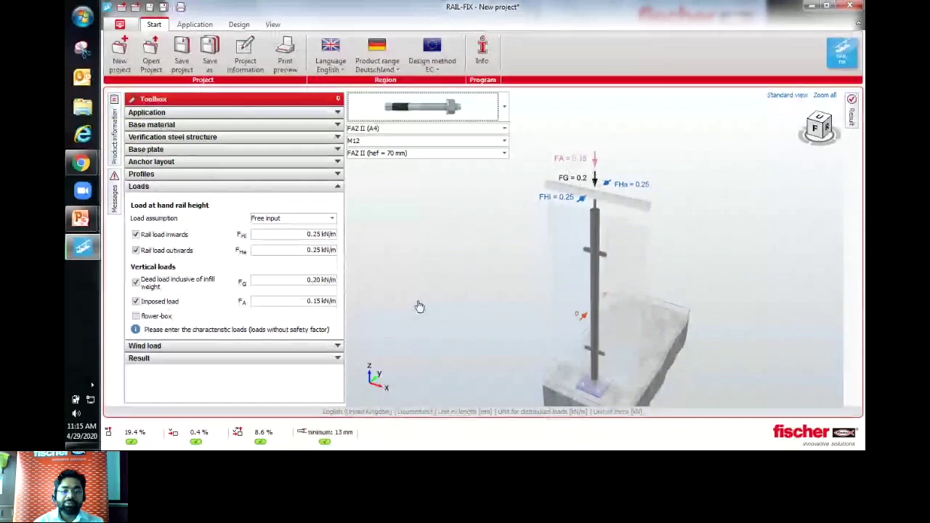
{"action": "left_click", "coordinate": [574, 158]}
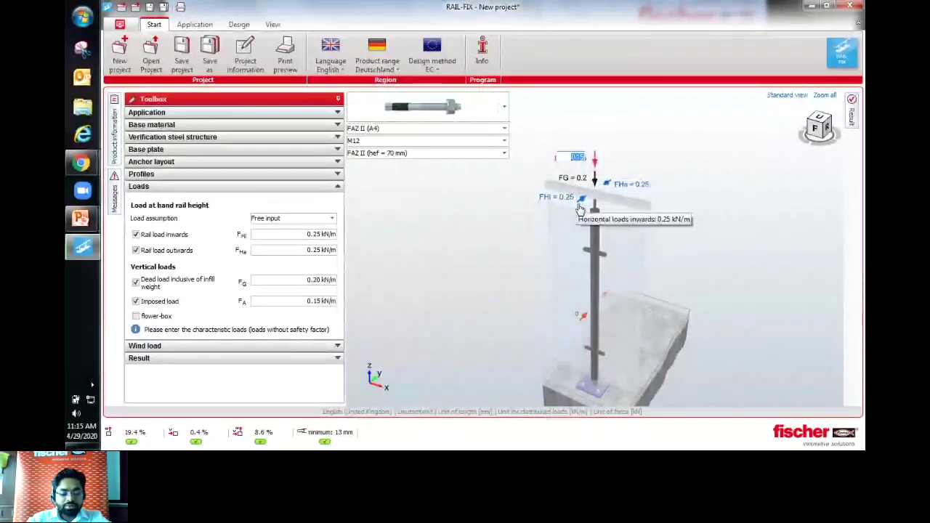
{"action": "type", "text": "0.2"}
{"action": "key", "text": "Return"}
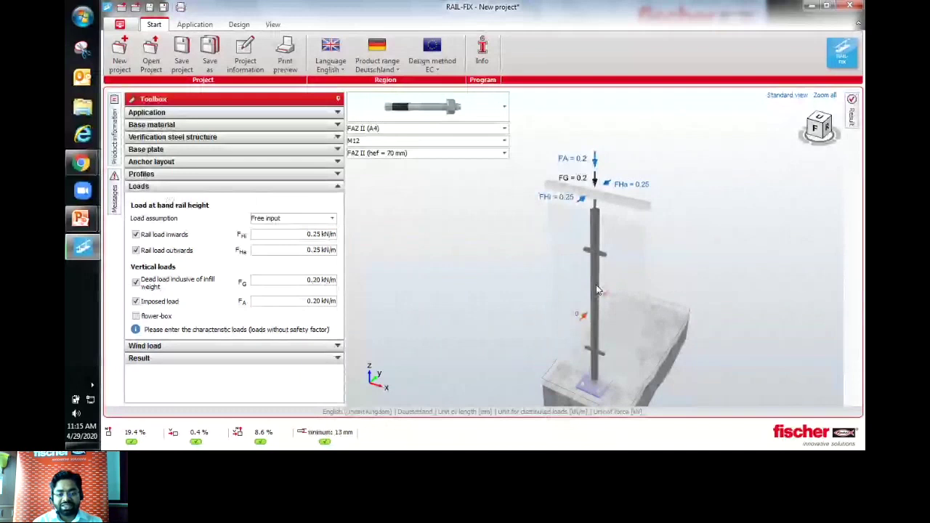
Step: Set the wind pressure and the wind suction on the infill to 1.20 kN/m² each
{"action": "left_click", "coordinate": [201, 187]}
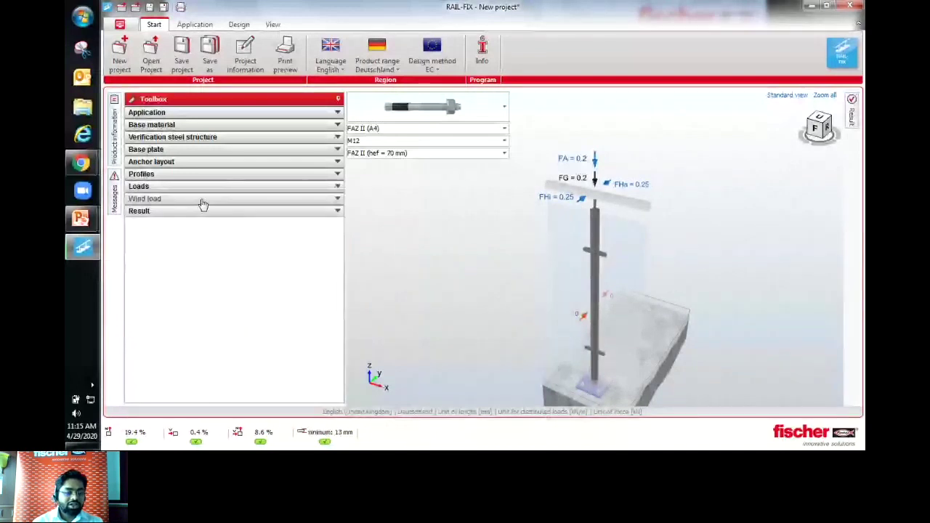
{"action": "left_click", "coordinate": [203, 200]}
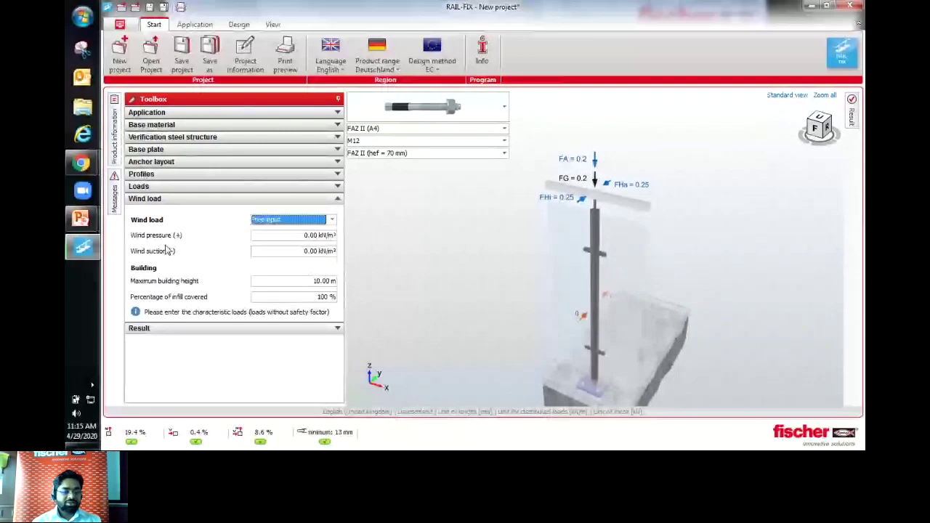
{"action": "left_click", "coordinate": [322, 235]}
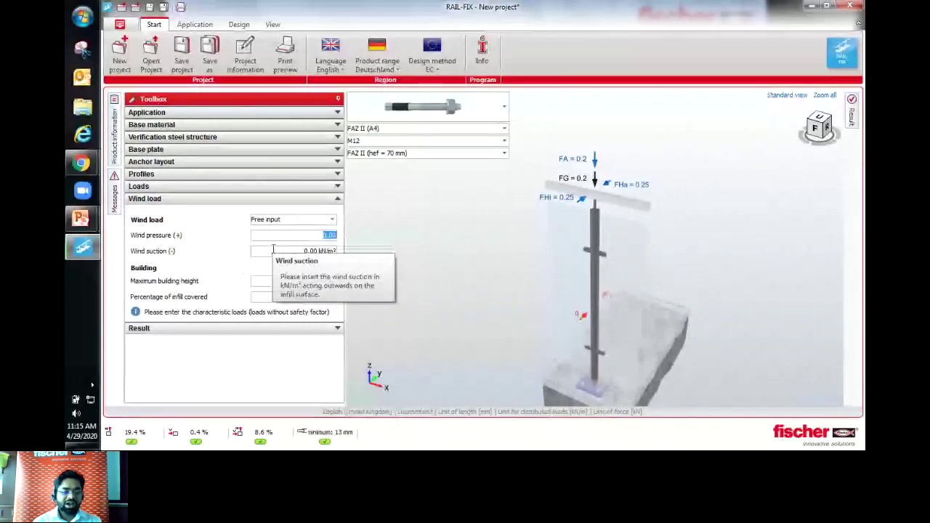
{"action": "type", "text": "1"}
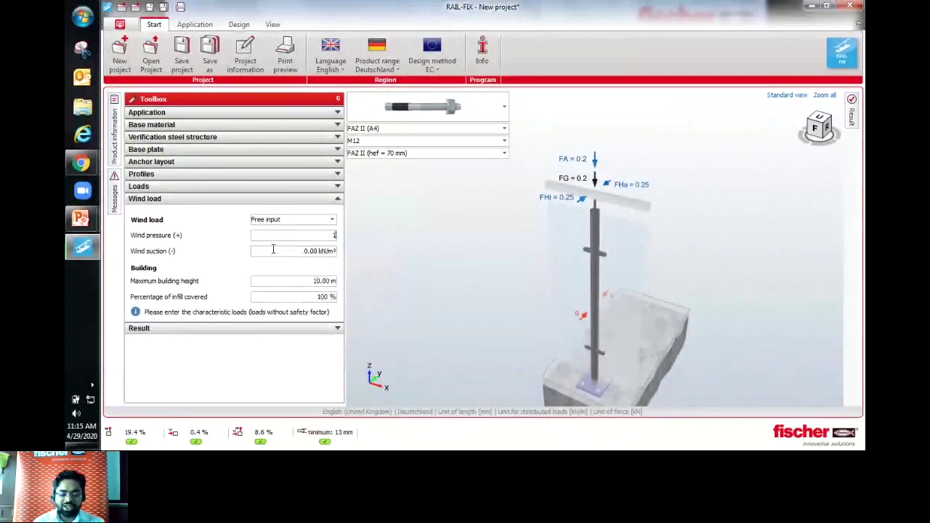
{"action": "type", "text": ".2"}
{"action": "key", "text": "Tab"}
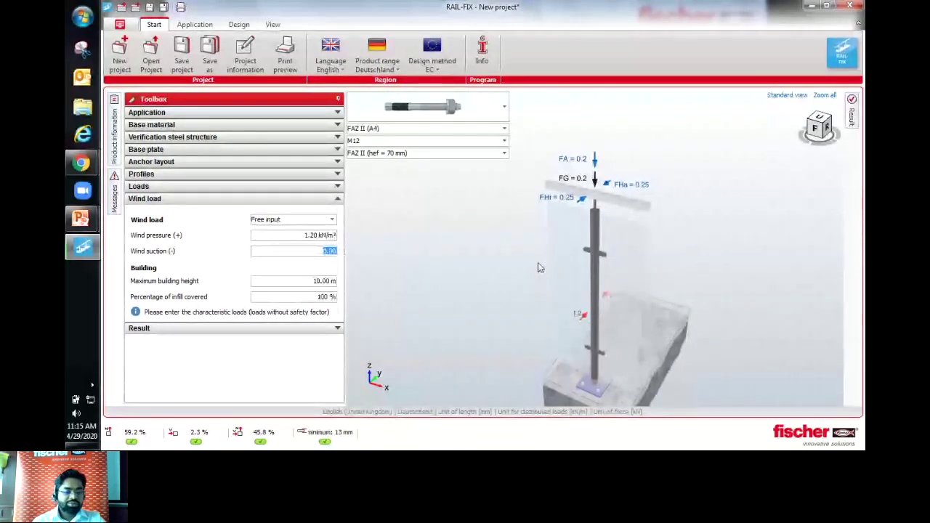
{"action": "type", "text": "1.2"}
{"action": "key", "text": "Tab"}
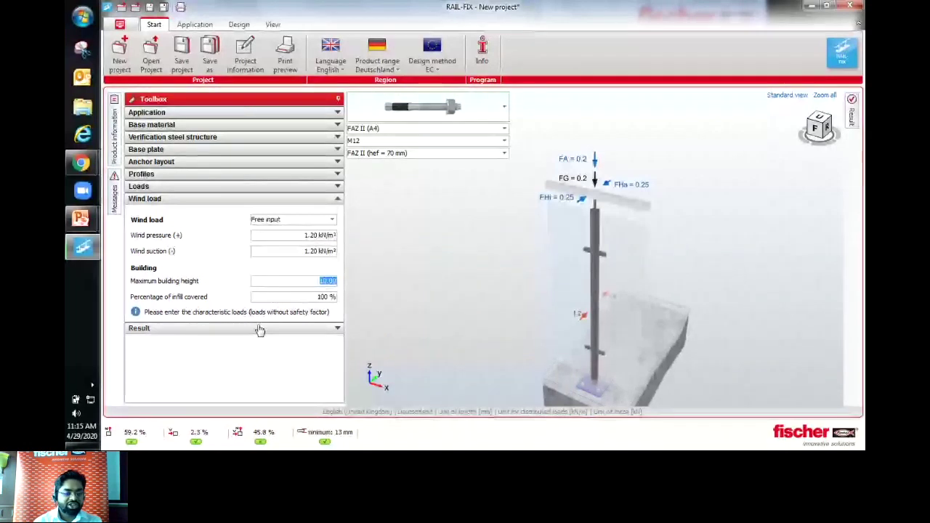
Step: Run the FEM design of the steel plate thickness and try the User defined material
{"action": "left_click", "coordinate": [139, 328]}
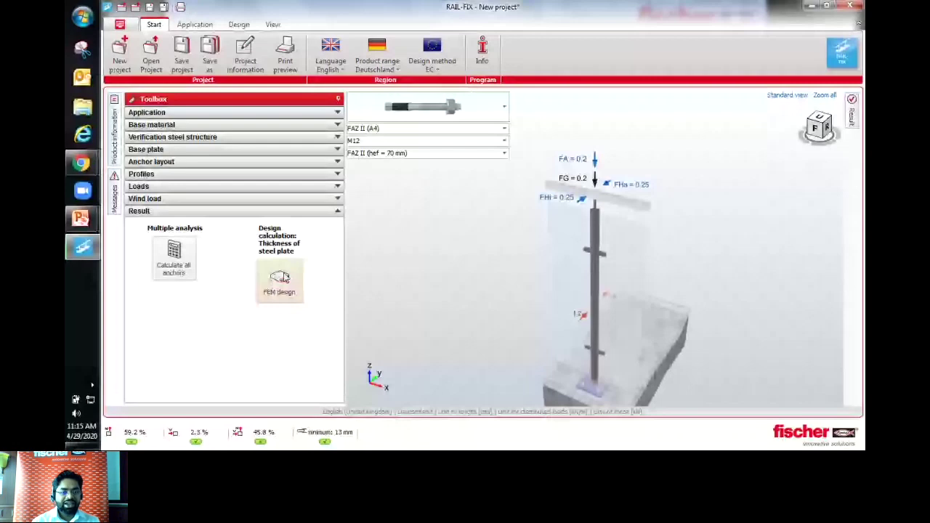
{"action": "left_click", "coordinate": [284, 278]}
{"action": "left_click", "coordinate": [392, 62]}
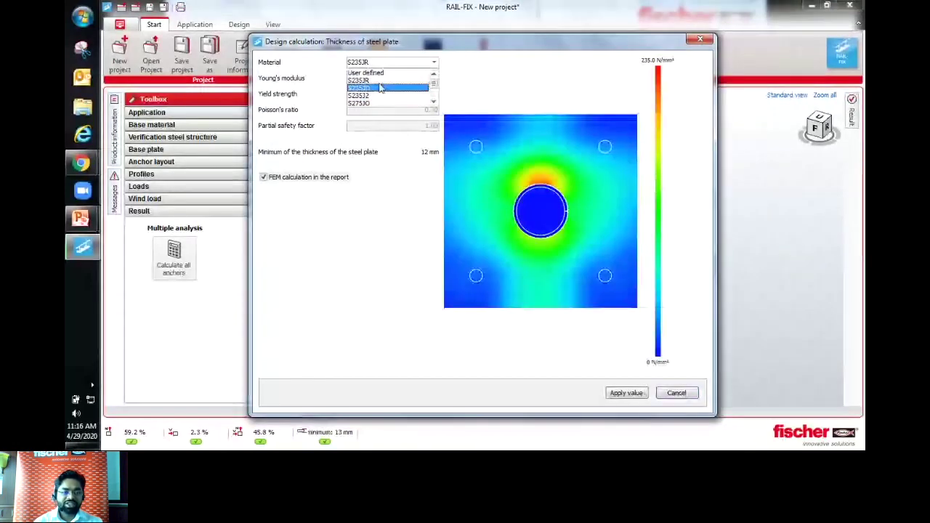
{"action": "left_click", "coordinate": [366, 72]}
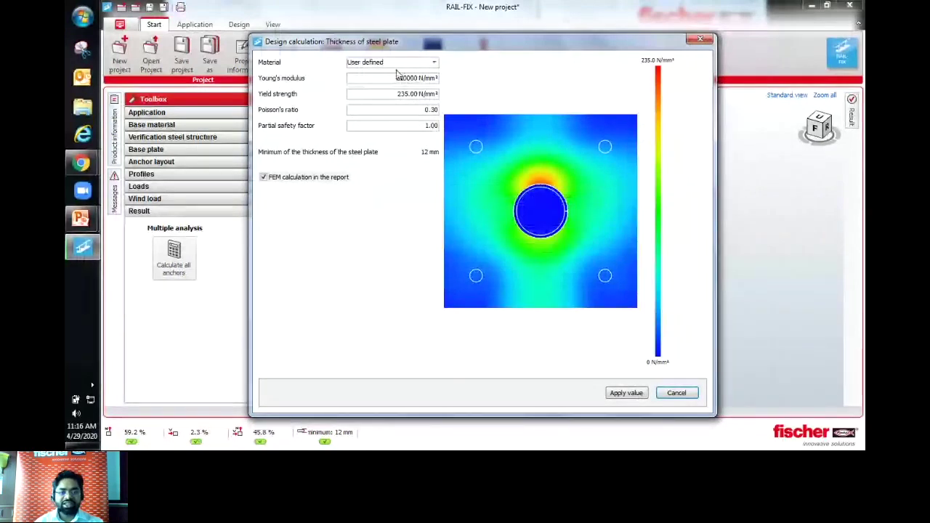
{"action": "left_click", "coordinate": [701, 41]}
Step: Run the FEM design of the steel plate with material S235JR and apply the calculated minimum thickness
{"action": "left_click", "coordinate": [282, 285]}
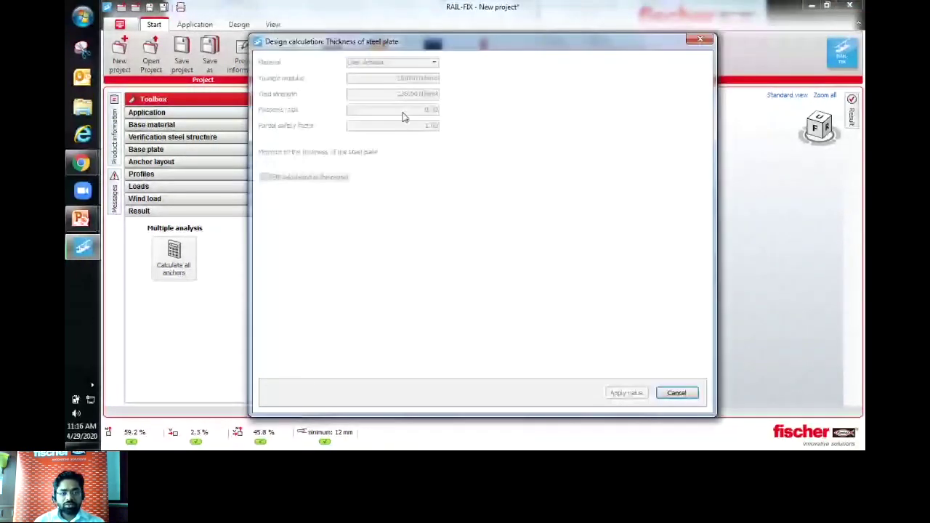
{"action": "left_click", "coordinate": [394, 63]}
{"action": "left_click", "coordinate": [394, 90]}
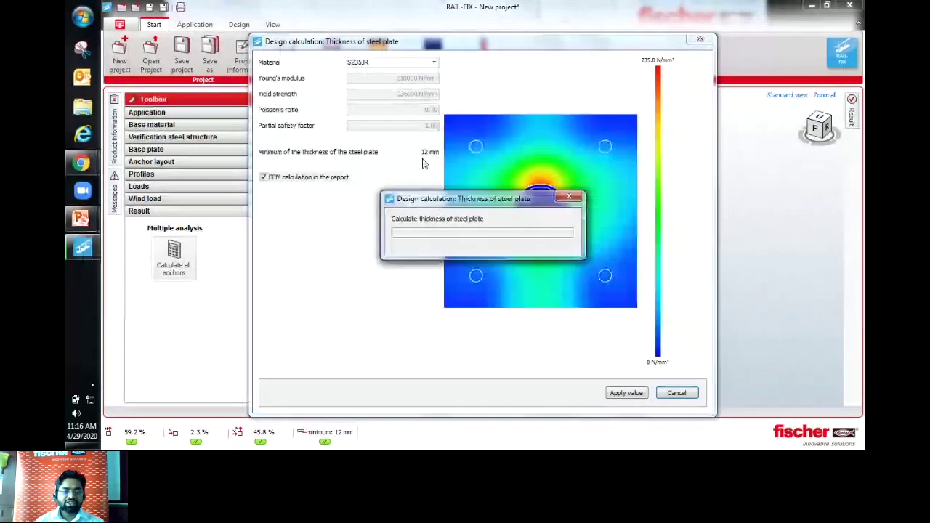
{"action": "left_click", "coordinate": [625, 392]}
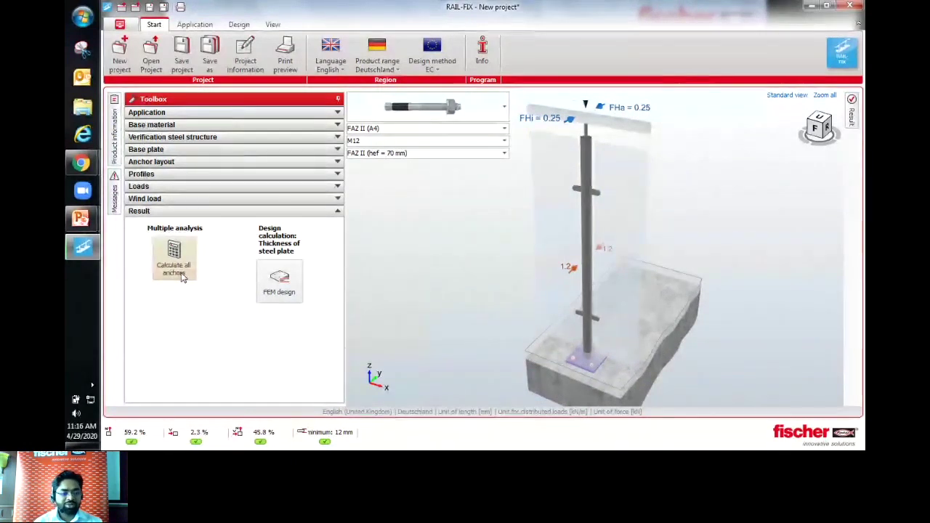
Step: Look through the available anchor types and run the multiple analysis to calculate all anchors for this railing
{"action": "left_click", "coordinate": [478, 116]}
{"action": "left_click", "coordinate": [422, 353]}
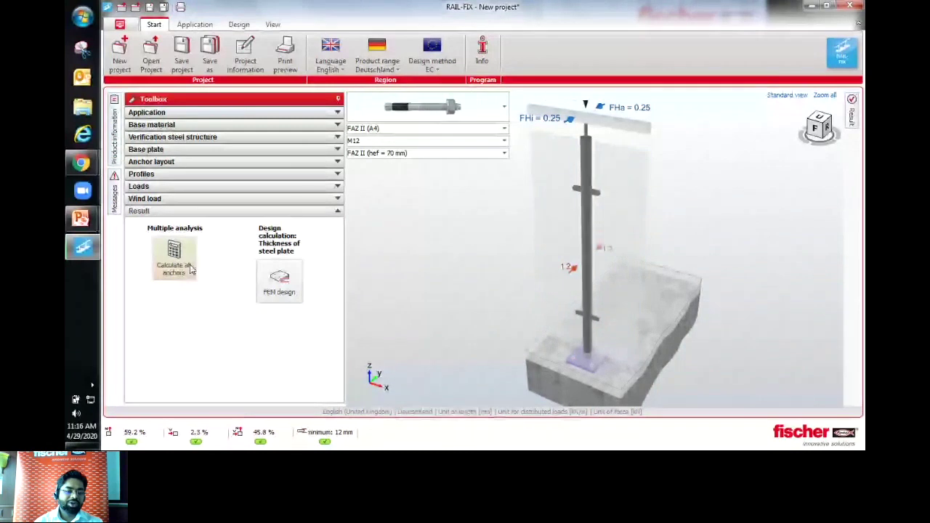
{"action": "left_click", "coordinate": [173, 255]}
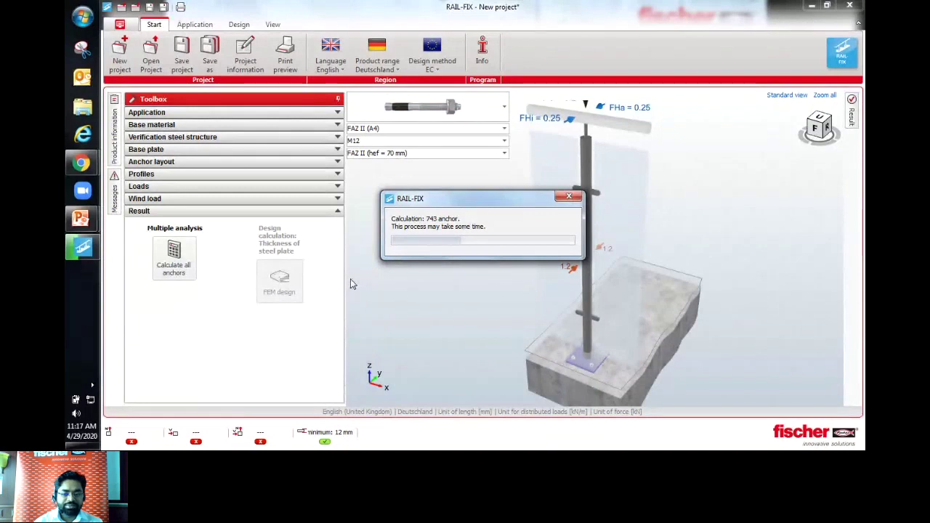
{"action": "left_click_drag", "start_coordinate": [493, 201], "coordinate": [467, 201]}
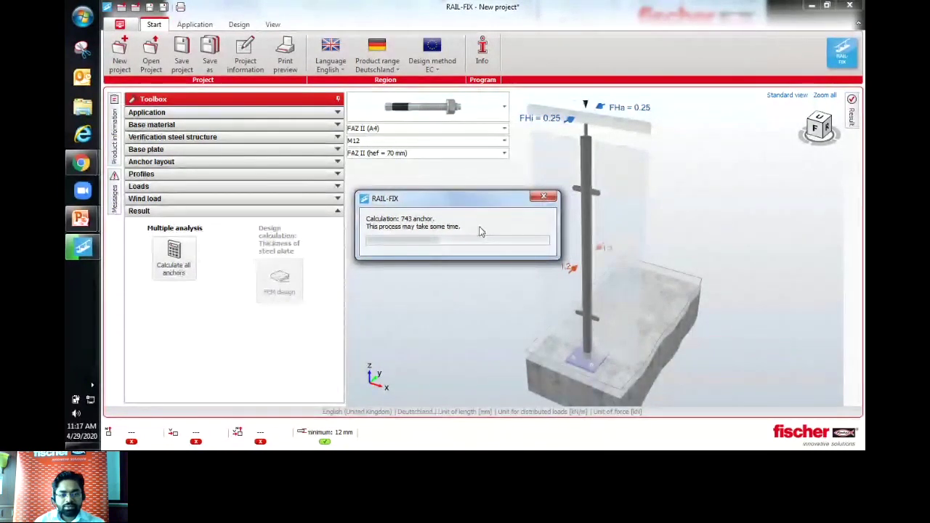